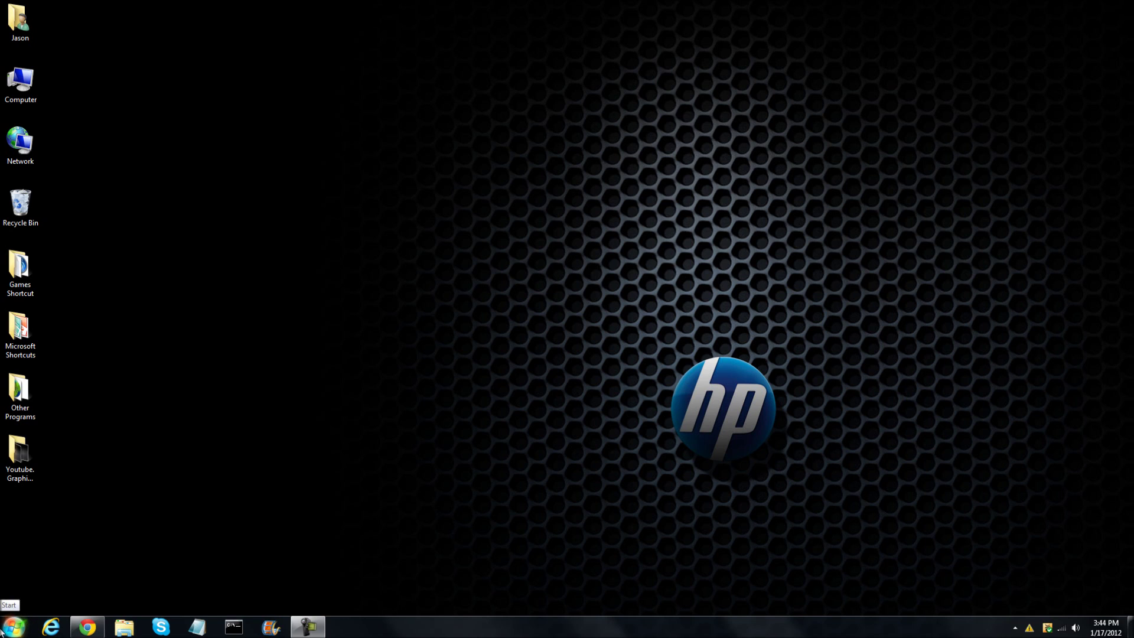
# - Open Control Panel from Start and search its settings for 'firewall'
pyautogui.click(11, 629)
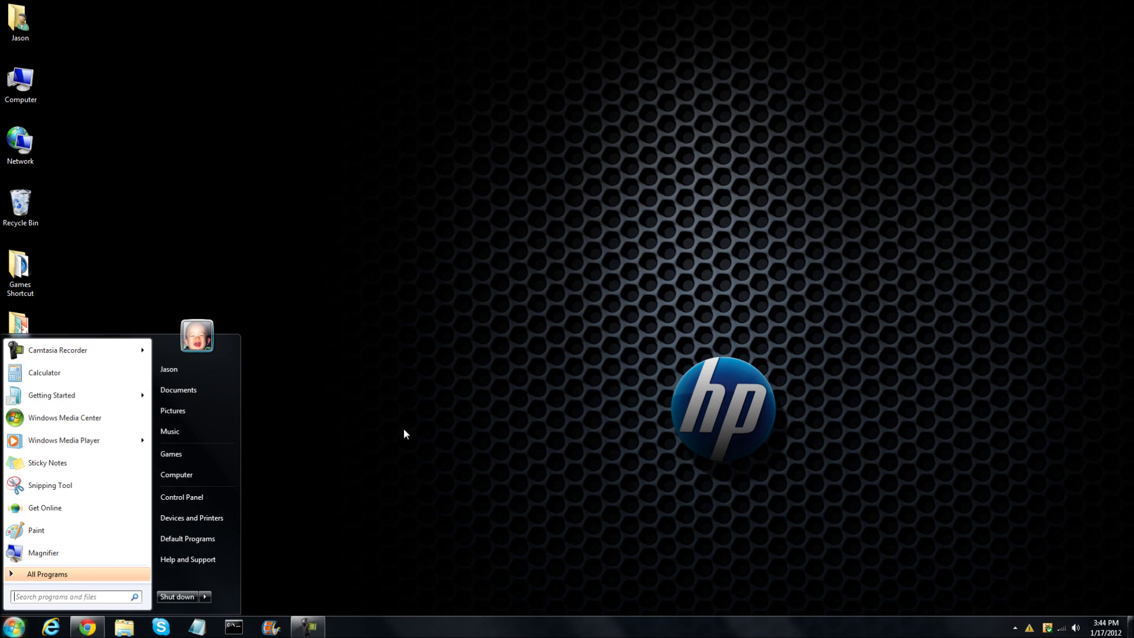
pyautogui.click(221, 495)
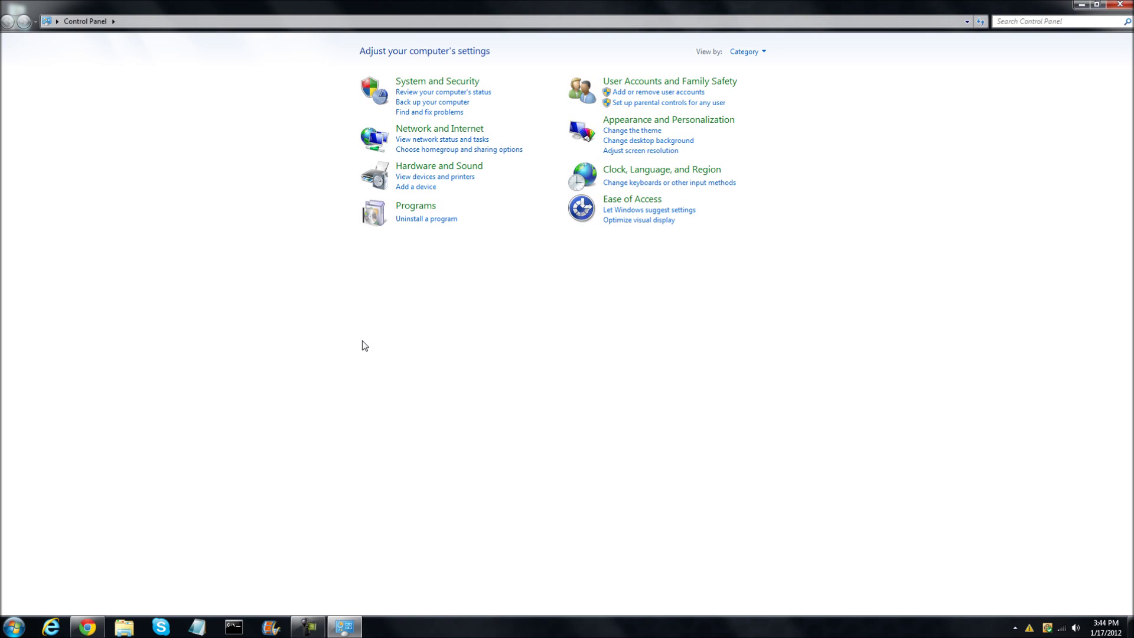
pyautogui.click(1032, 21)
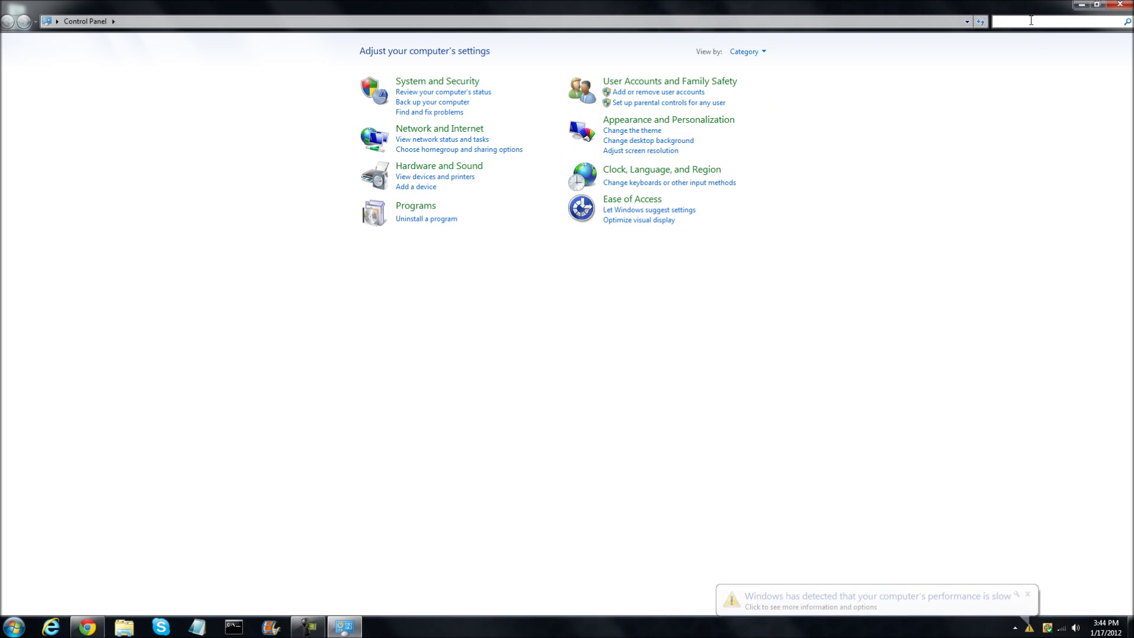
pyautogui.write('firewal')
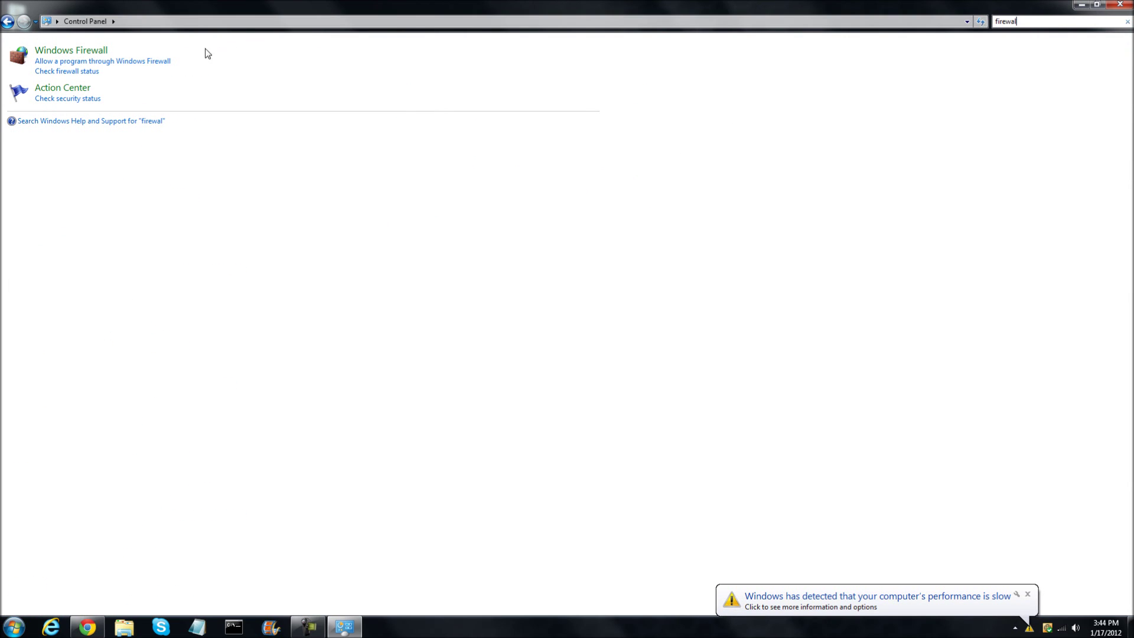
# - Open Windows Firewall, then its Advanced settings console, and move the window into place
pyautogui.click(95, 50)
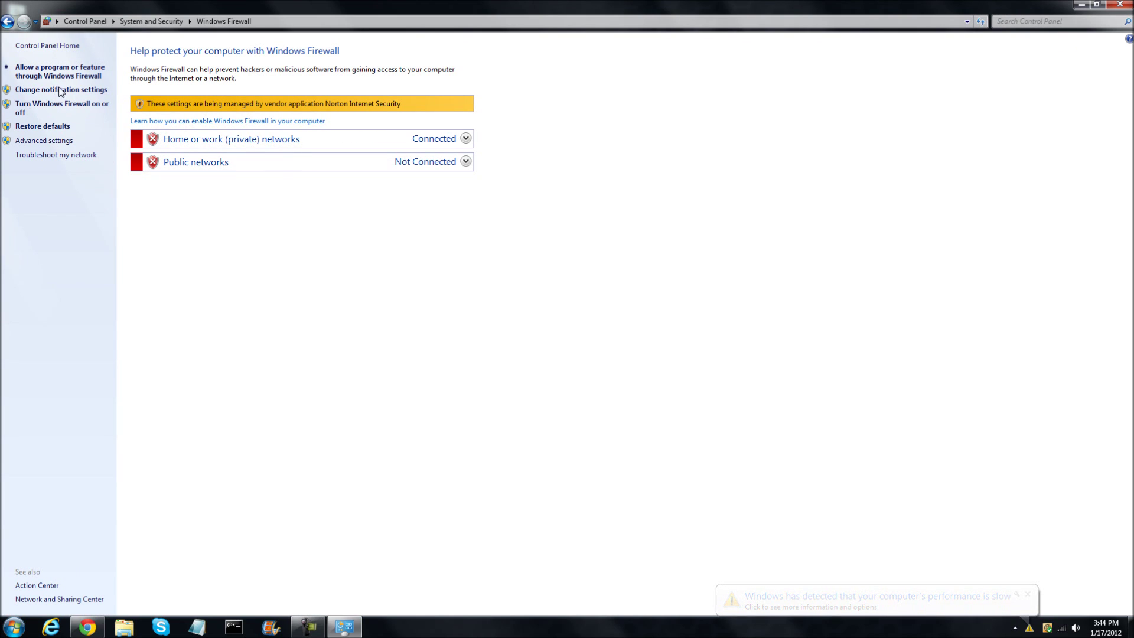
pyautogui.click(48, 145)
pyautogui.moveTo(328, 30)
pyautogui.mouseDown()
pyautogui.moveTo(506, 54)
pyautogui.moveTo(346, 22)
pyautogui.mouseUp()
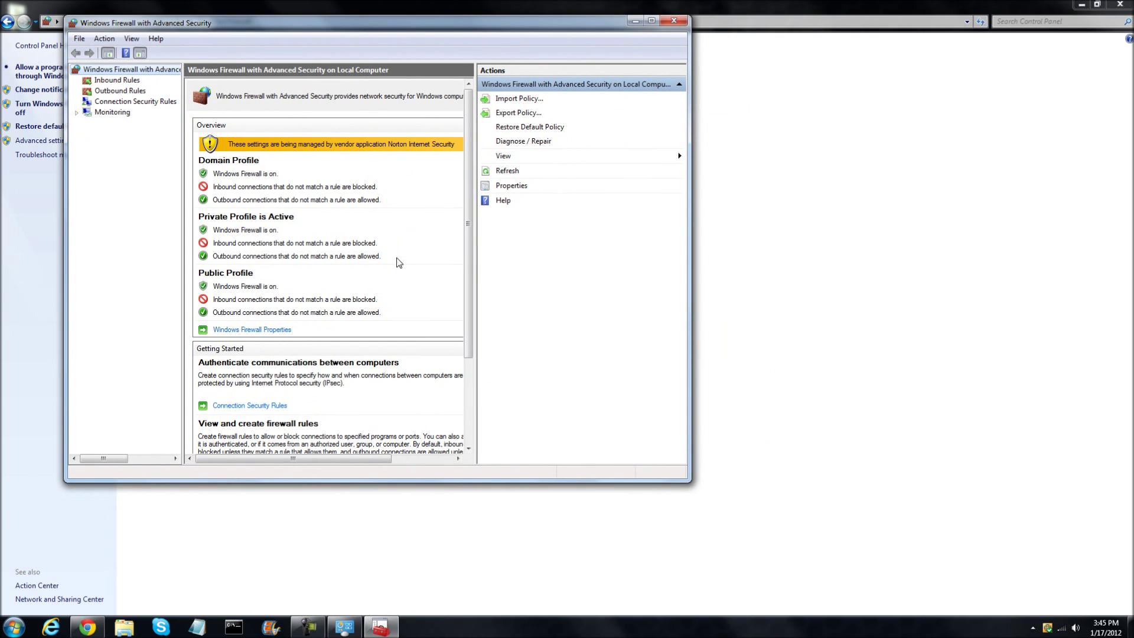
# - Show and scroll the Inbound Rules list, then launch the New Inbound Rule Wizard
pyautogui.click(117, 82)
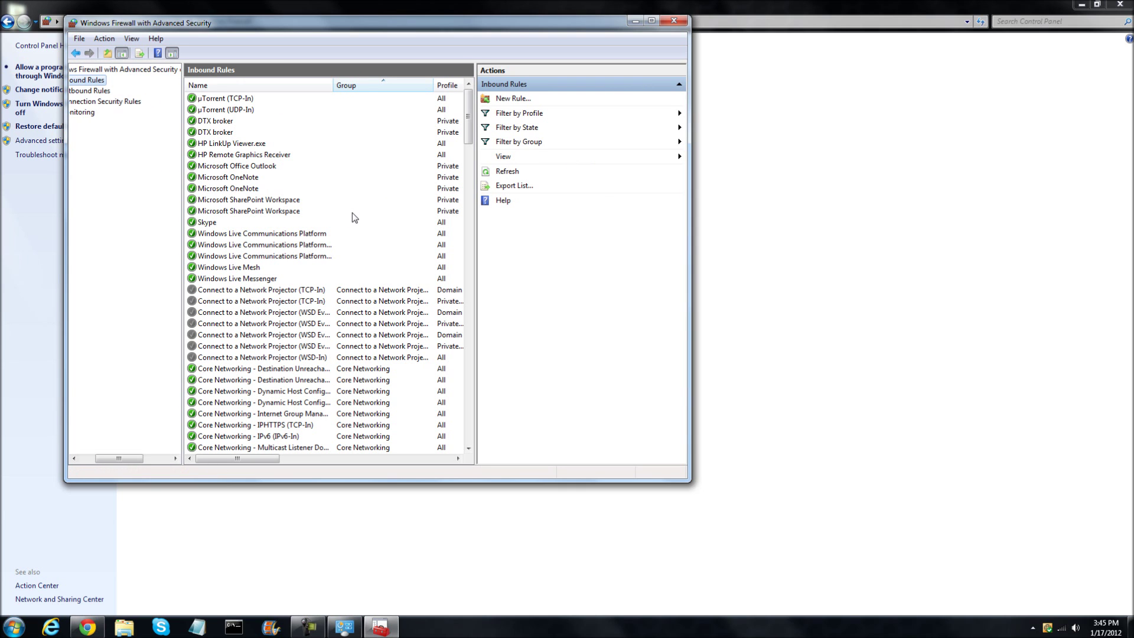
pyautogui.moveTo(473, 125); pyautogui.dragTo(439, 59)
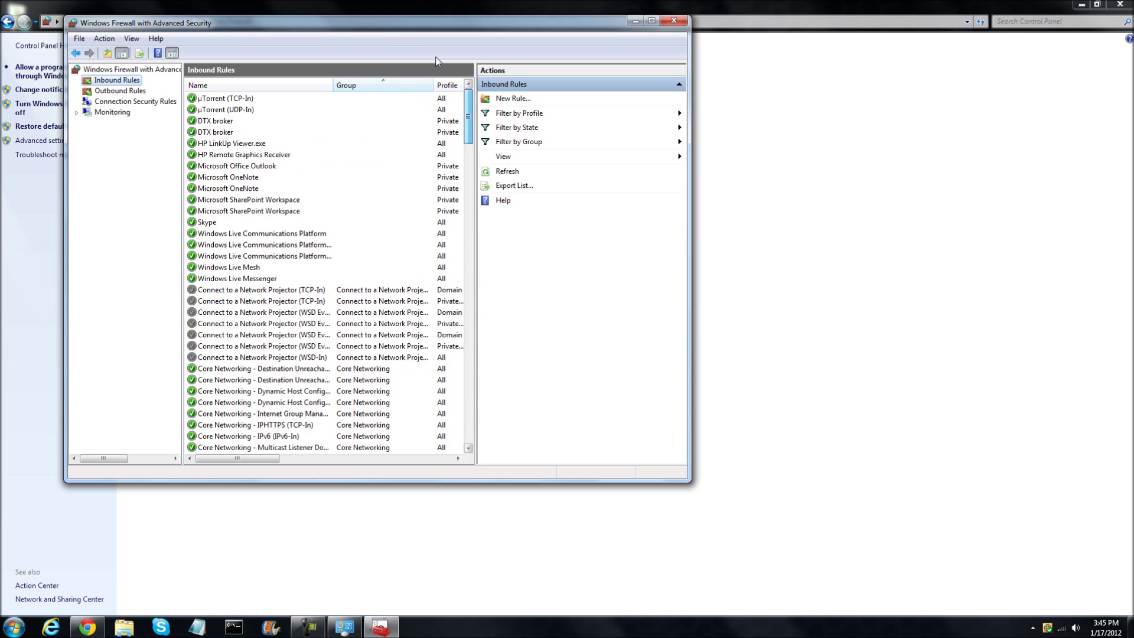
pyautogui.click(512, 98)
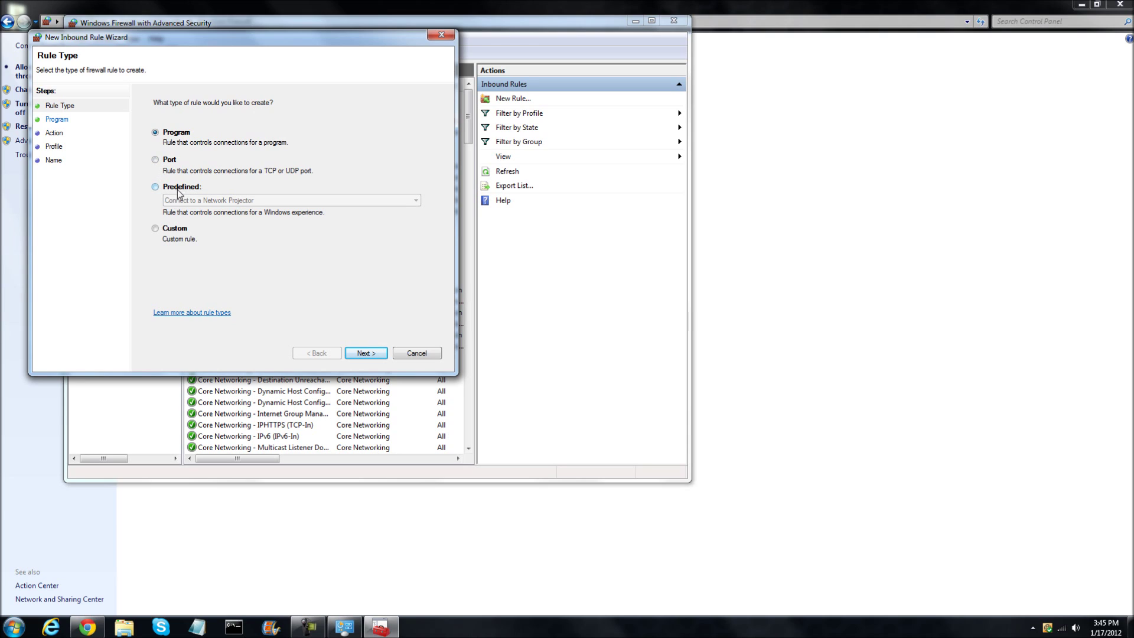
# - Choose the Port rule type and set the protocol to TCP
pyautogui.click(156, 160)
pyautogui.click(369, 354)
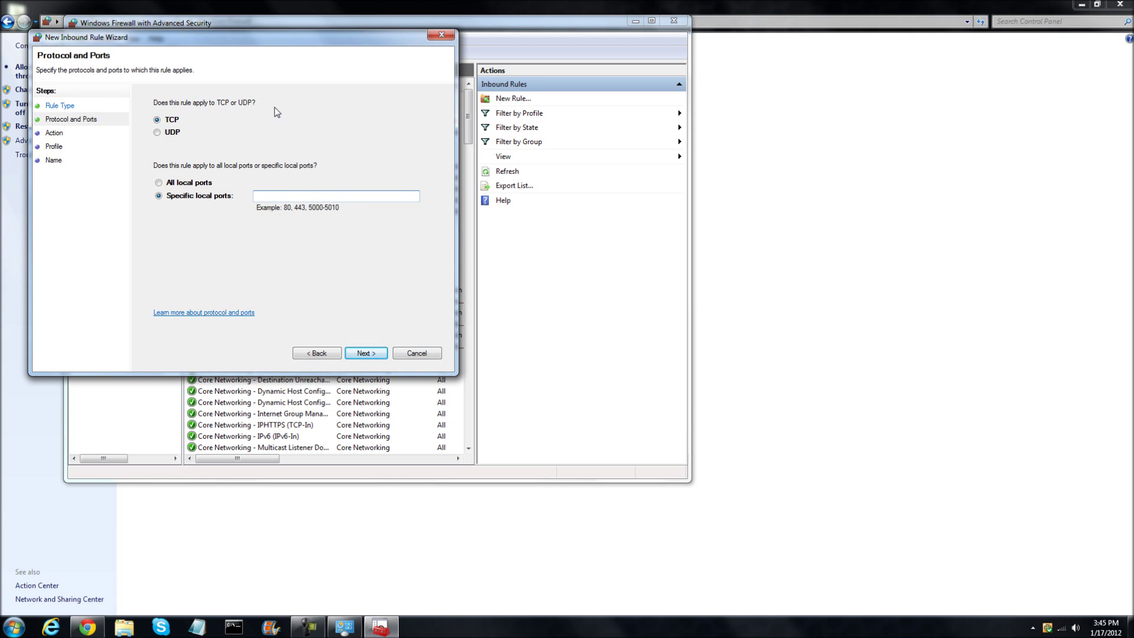
pyautogui.click(157, 133)
pyautogui.click(278, 195)
pyautogui.click(157, 119)
pyautogui.click(174, 122)
# - Enter specific local port 23456 after the invalid-port warning and advance to the Action step
pyautogui.click(358, 355)
pyautogui.click(683, 365)
pyautogui.click(269, 195)
pyautogui.write('23456')
pyautogui.click(385, 353)
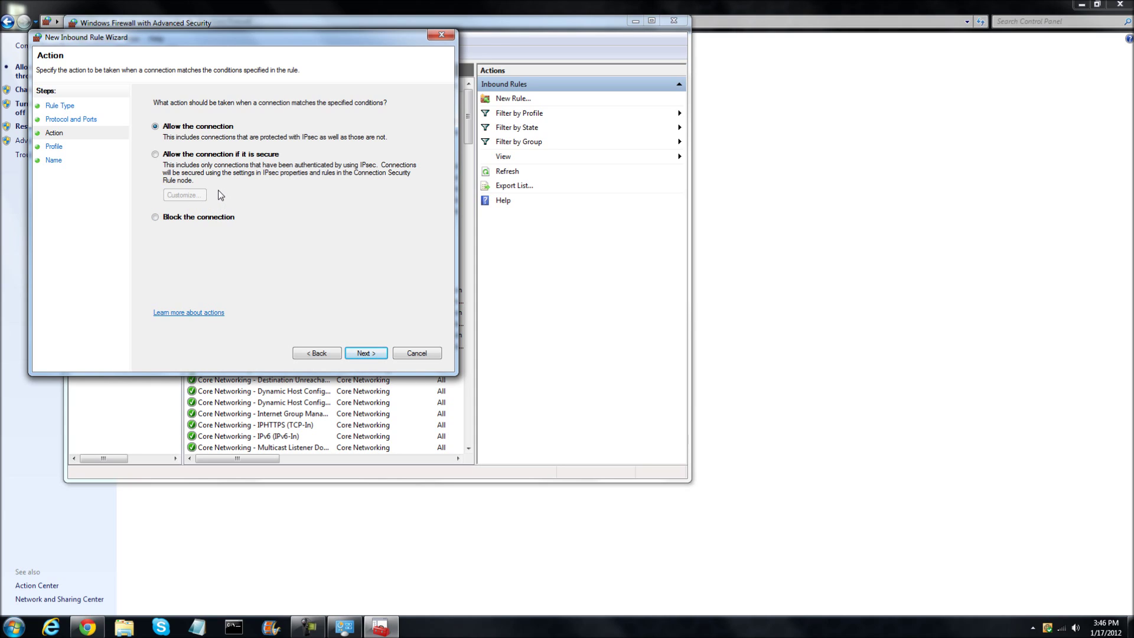
# - Keep Allow for all profiles, name the rule 123 with description 'port allow/port block', and finish
pyautogui.click(366, 352)
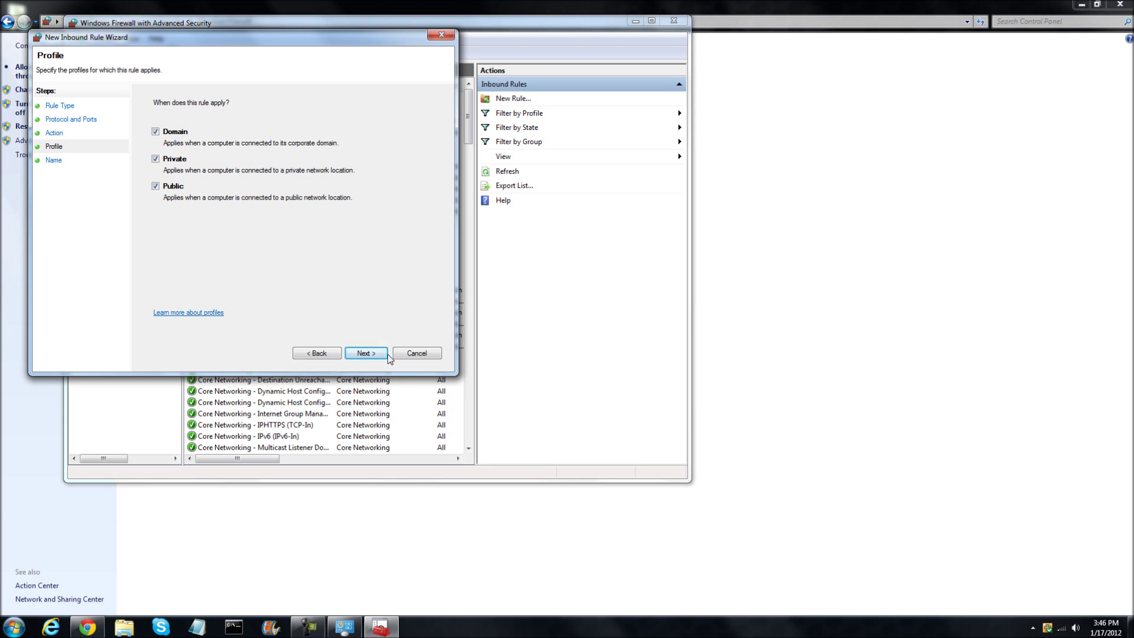
pyautogui.click(362, 353)
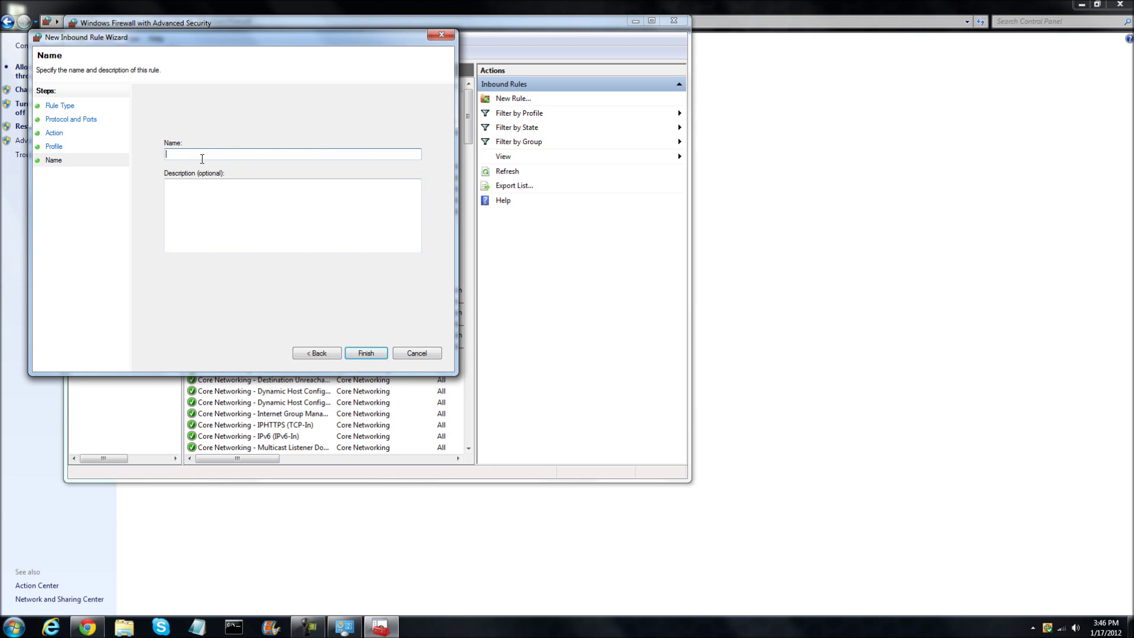
pyautogui.write('123')
pyautogui.click(217, 192)
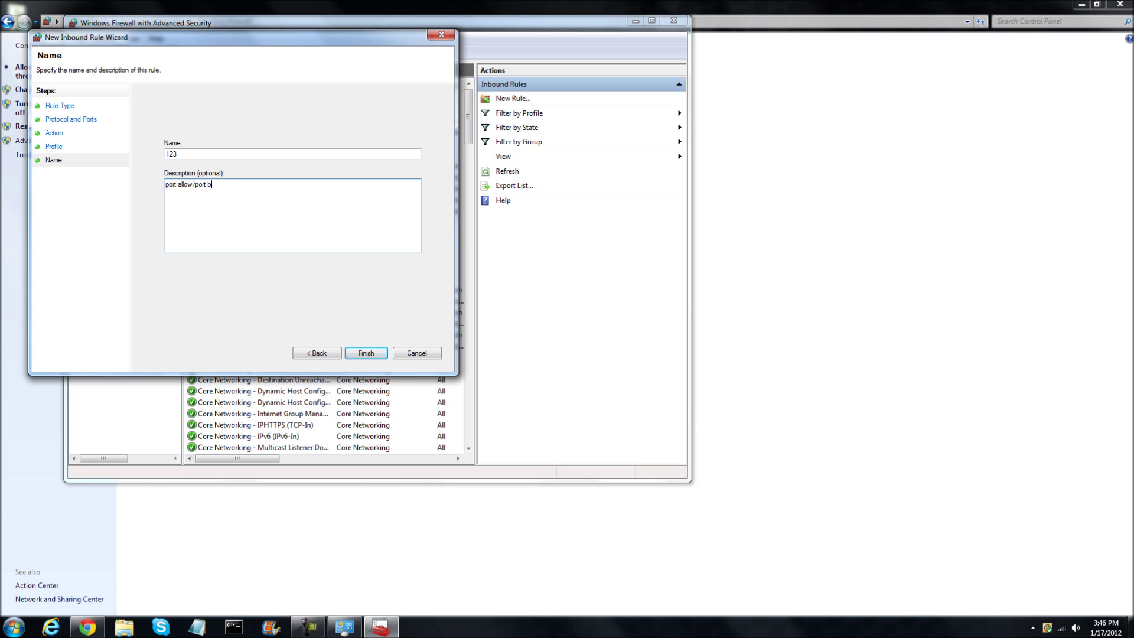
pyautogui.click(357, 352)
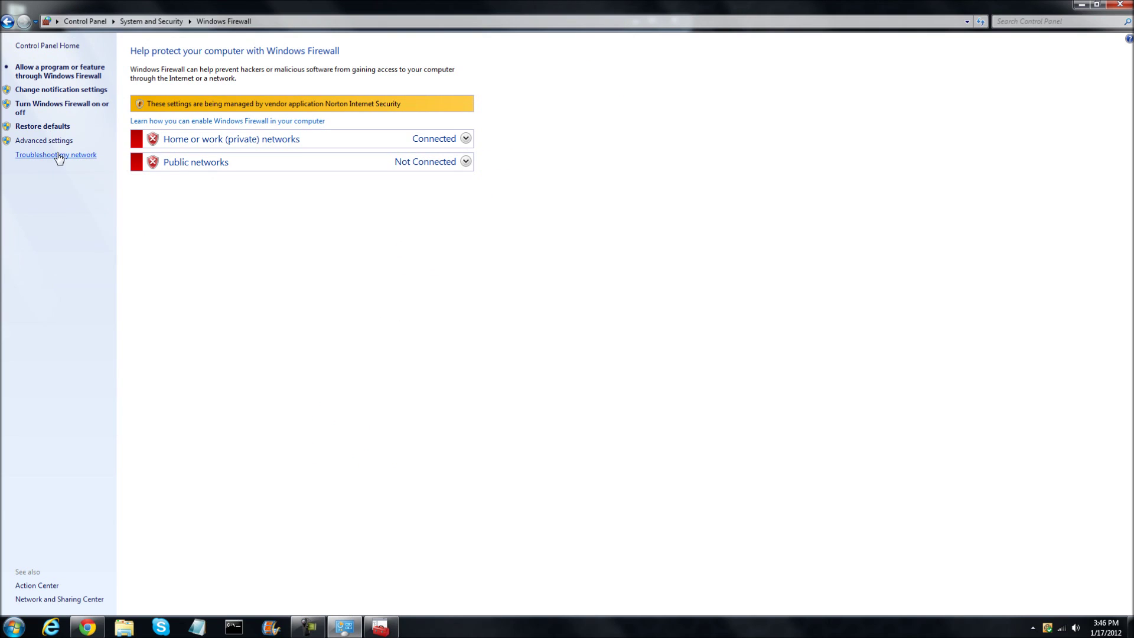
# - Reopen Advanced settings and open the Properties of inbound rule 123
pyautogui.click(36, 140)
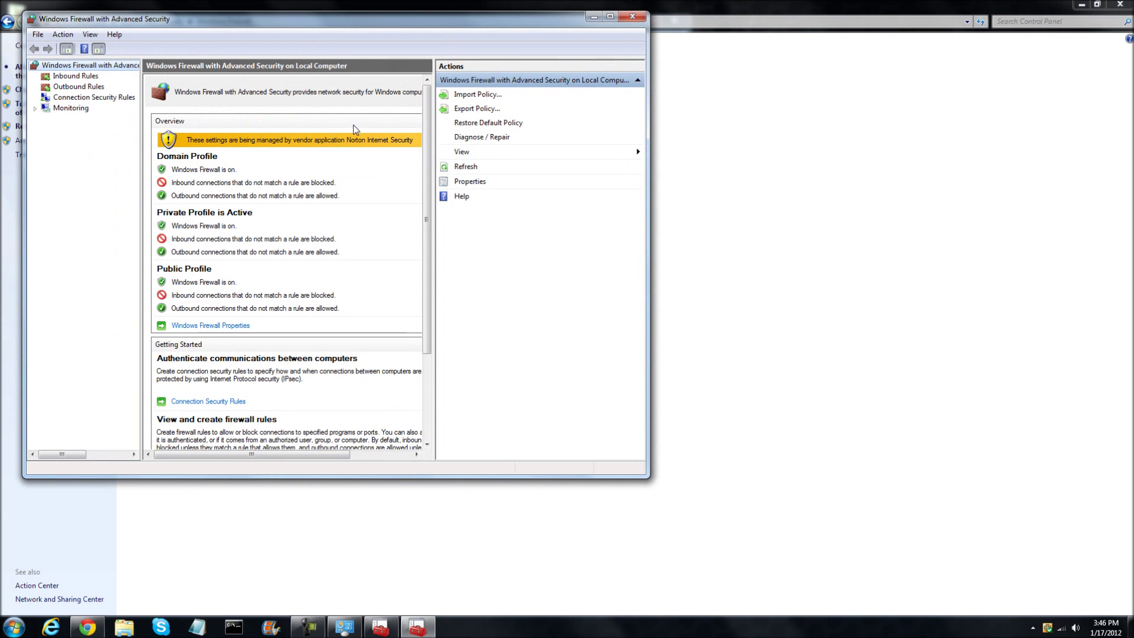
pyautogui.click(75, 77)
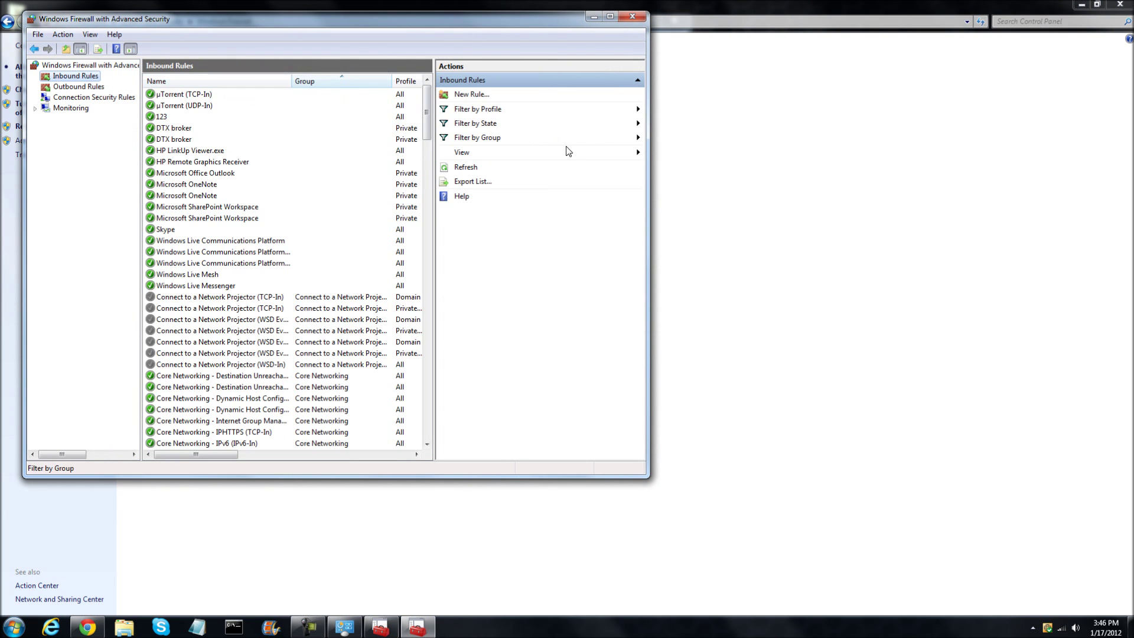
pyautogui.click(172, 117)
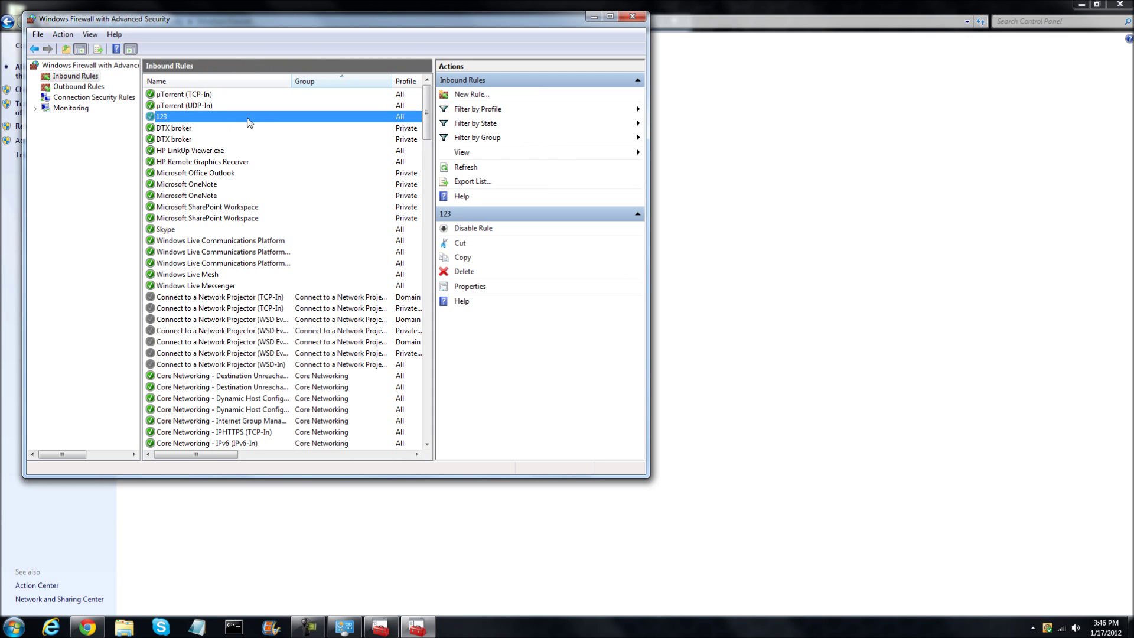
pyautogui.click(463, 294)
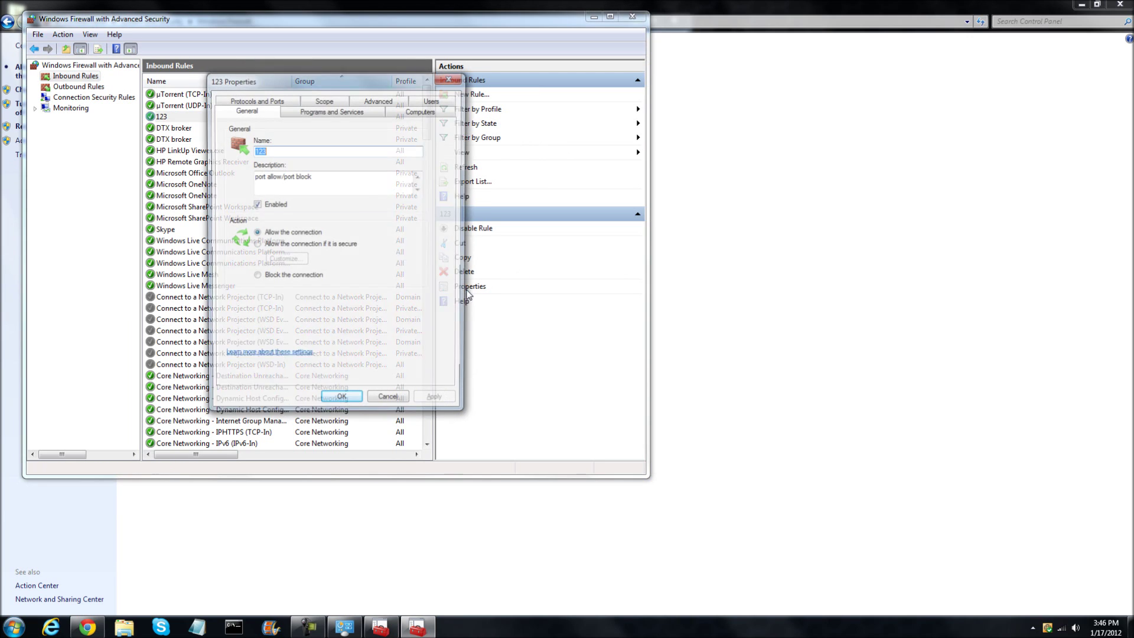
# - Confirm on Protocols and Ports that TCP port 23456 is set, then cancel unchanged
pyautogui.click(290, 102)
pyautogui.click(309, 101)
pyautogui.click(247, 101)
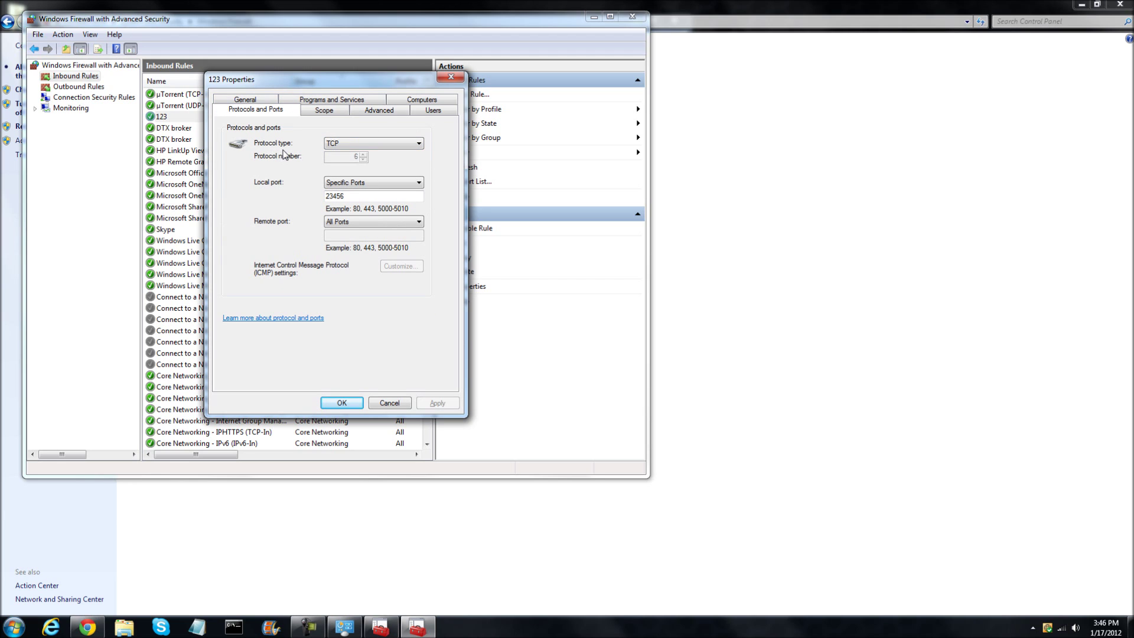
pyautogui.click(335, 146)
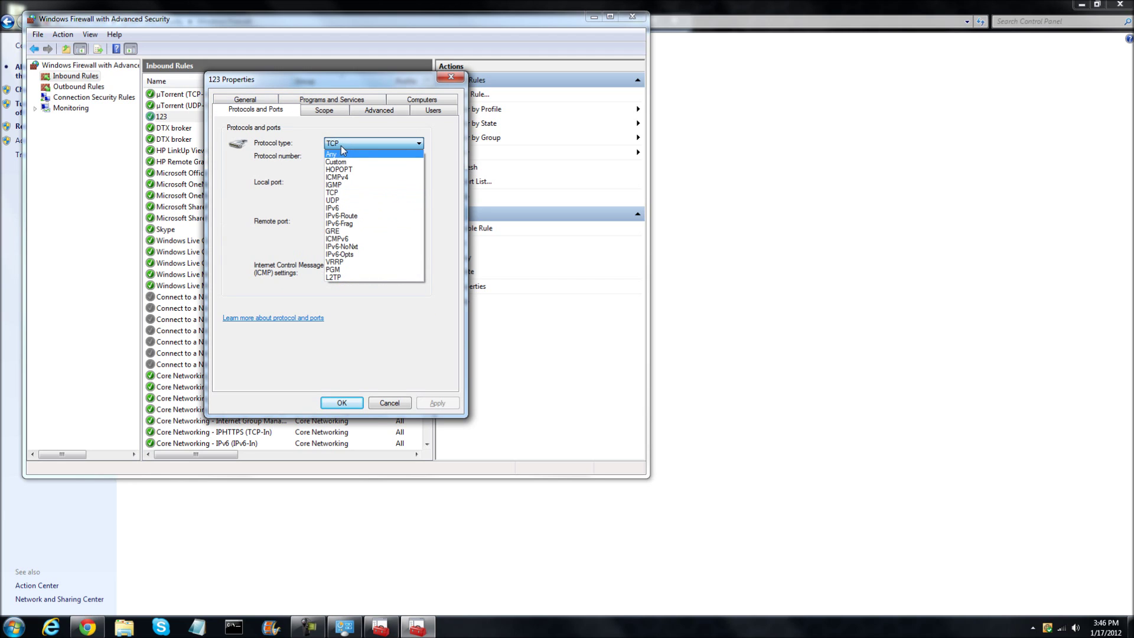
pyautogui.click(342, 146)
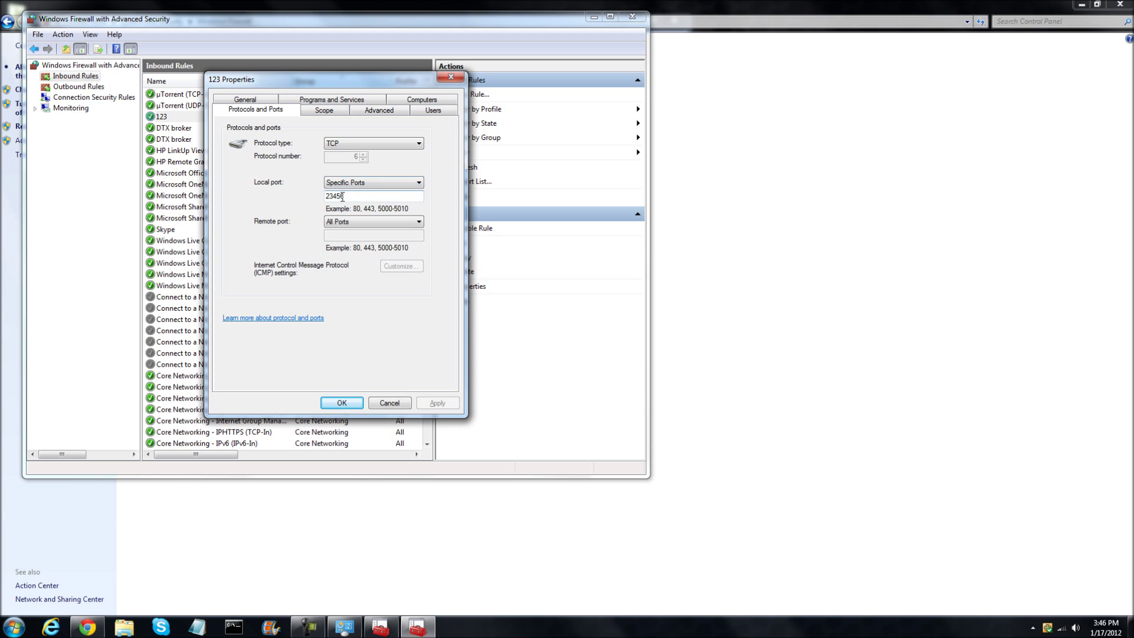
pyautogui.click(391, 402)
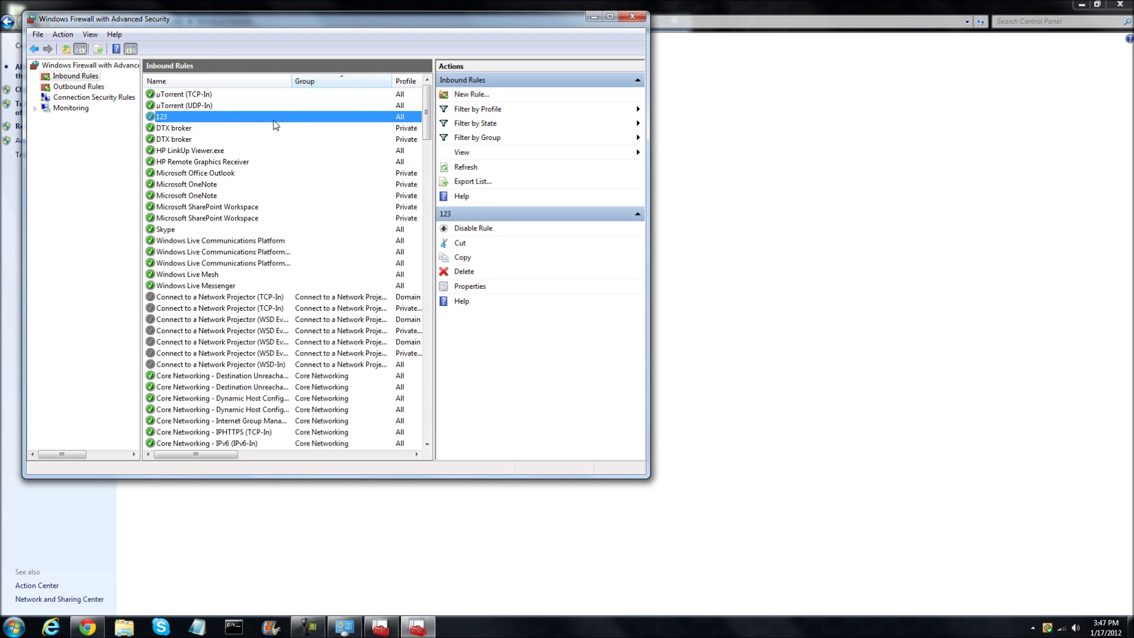
# - Delete rule 123 with confirmation, close the console, and dismiss the color scheme notification
pyautogui.click(467, 277)
pyautogui.click(582, 356)
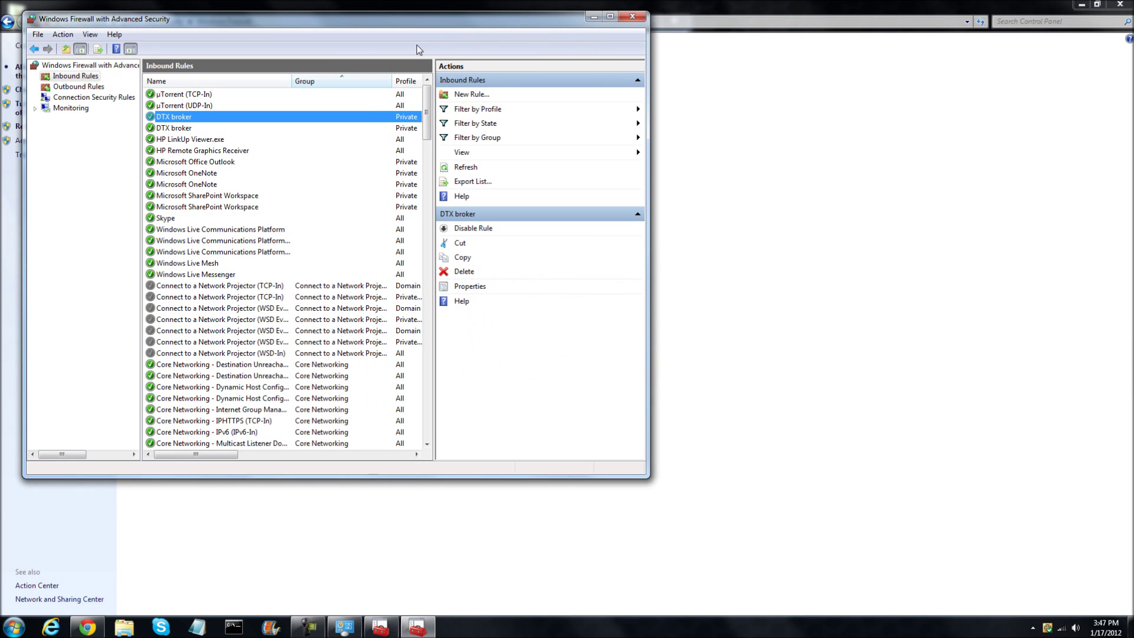
pyautogui.click(634, 17)
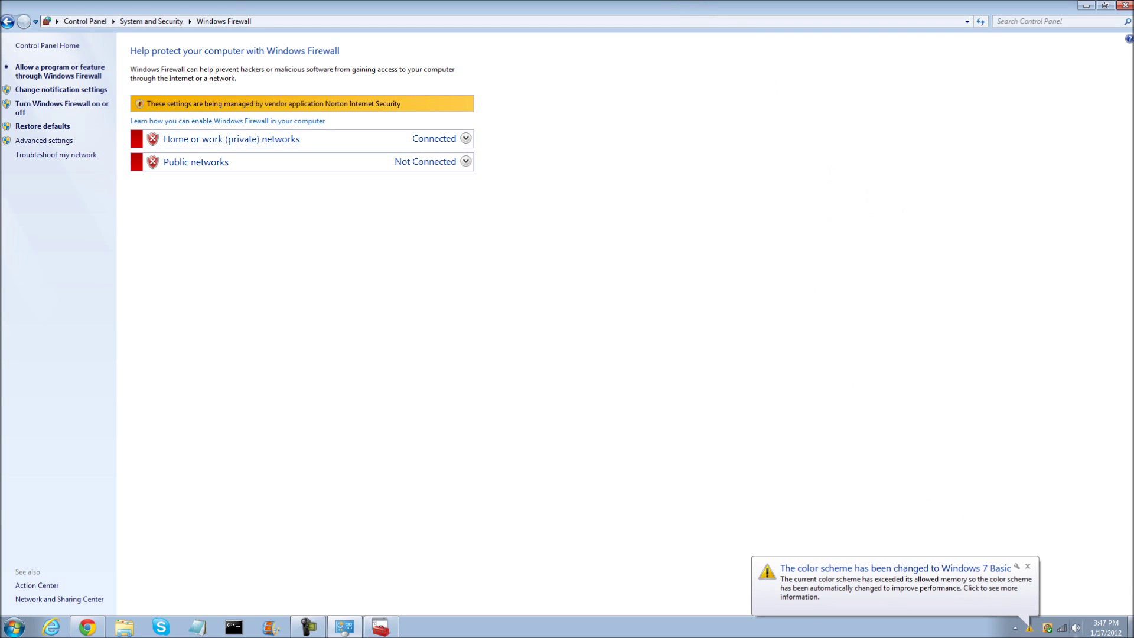
pyautogui.click(1028, 566)
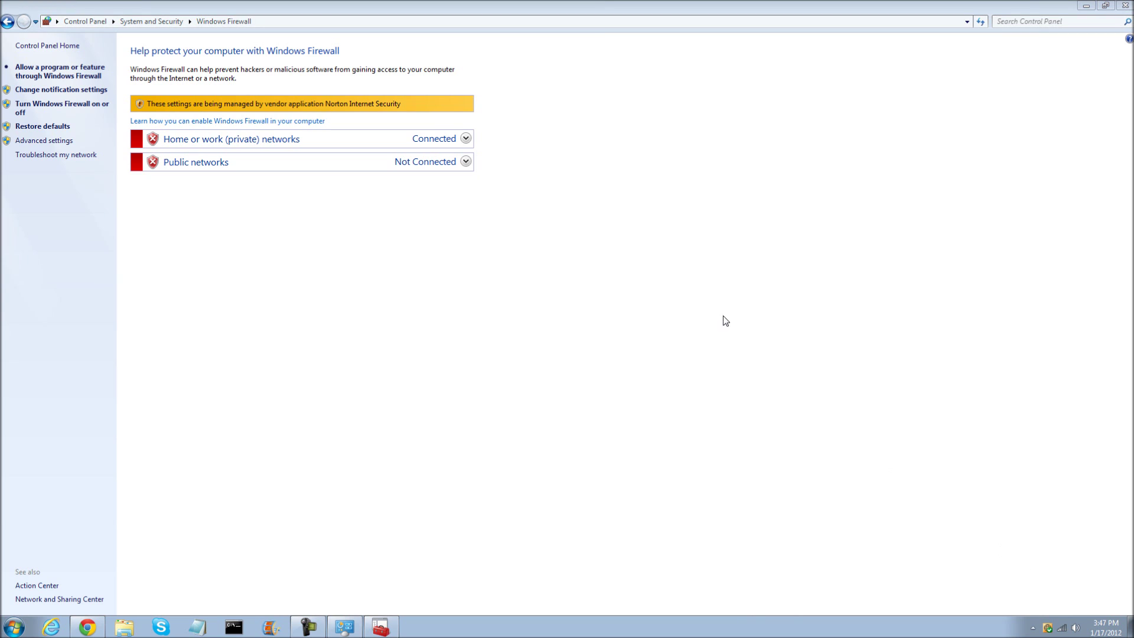